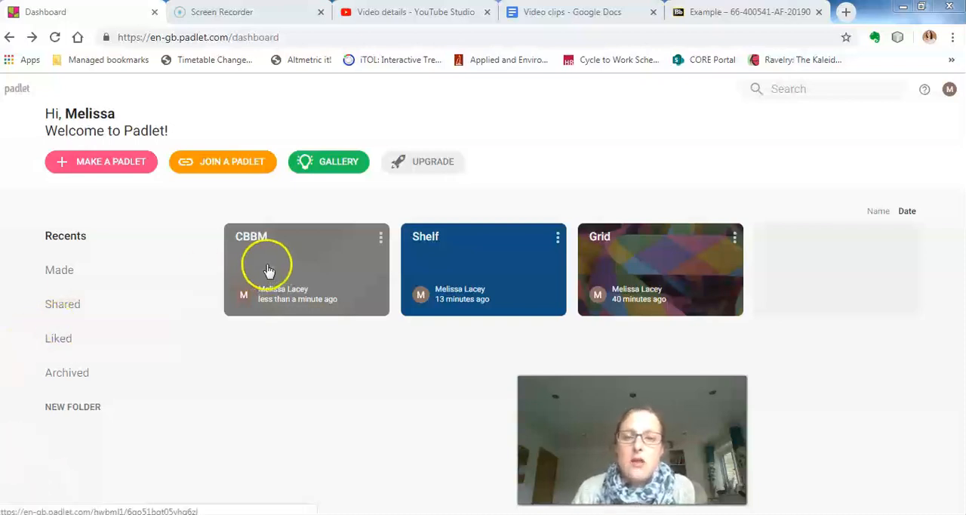
Open the CBBM padlet and review the privacy options in its sharing settings without changing them.
{"action": "left_click", "coordinate": [304, 249]}
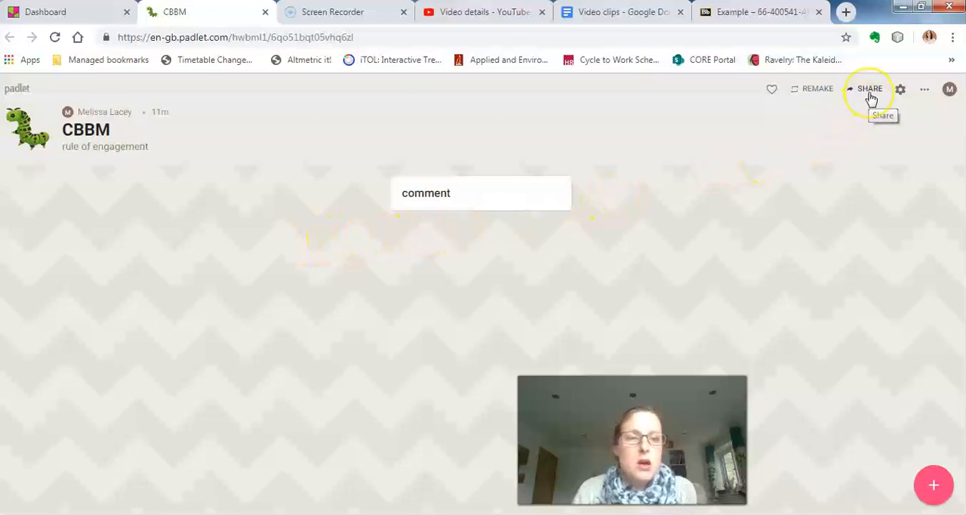
{"action": "left_click", "coordinate": [870, 90]}
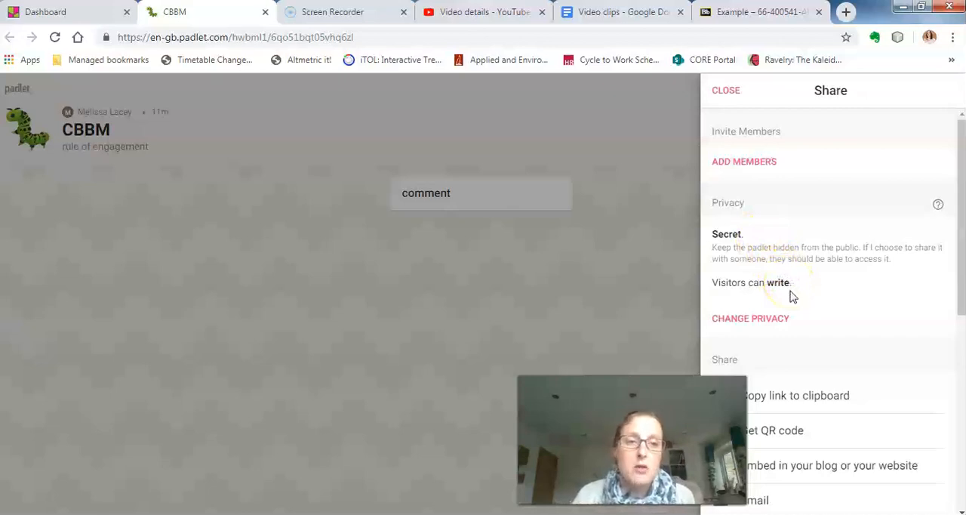
{"action": "left_click", "coordinate": [781, 321]}
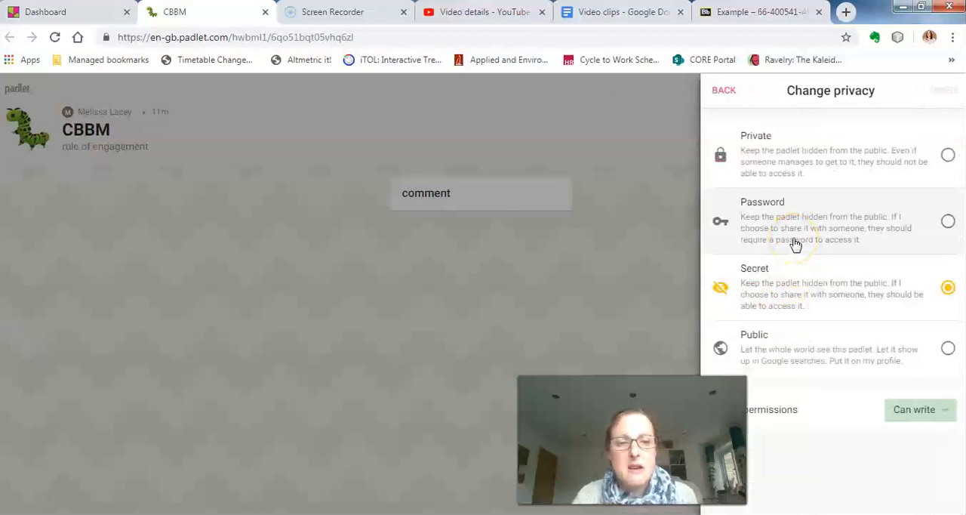
{"action": "left_click", "coordinate": [726, 91]}
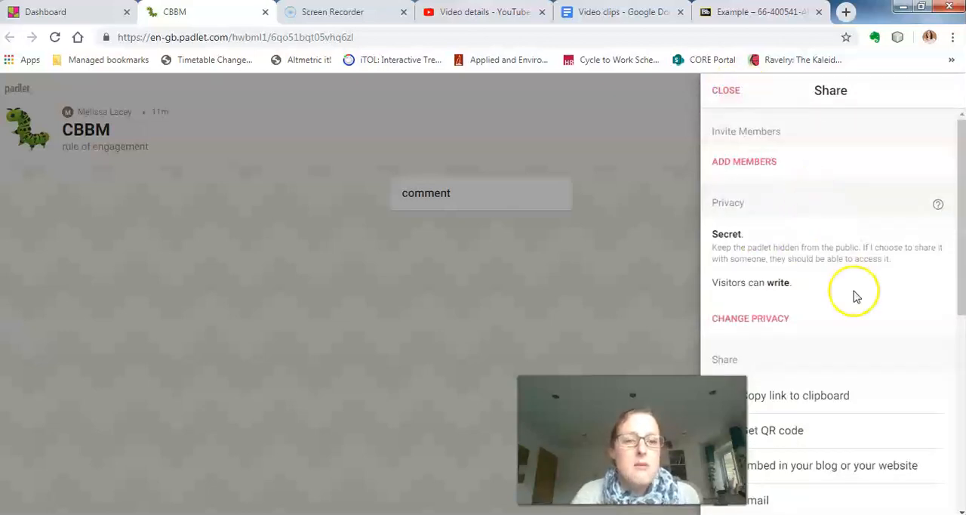
Copy the padlet's link, paste it beneath "Please look at this Padlet wall" in the Outlook message, and minimise the message.
{"action": "left_click_drag", "start_coordinate": [961, 292], "coordinate": [963, 410]}
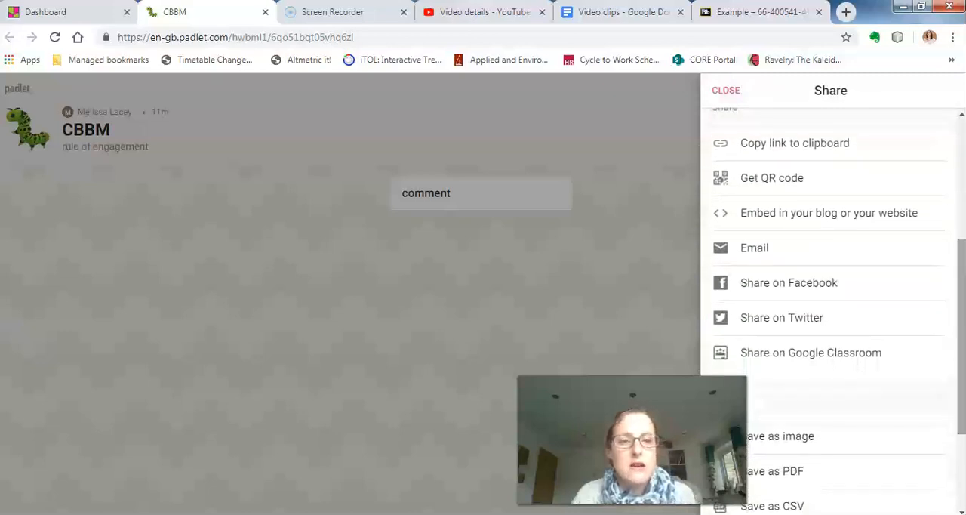
{"action": "left_click", "coordinate": [797, 154]}
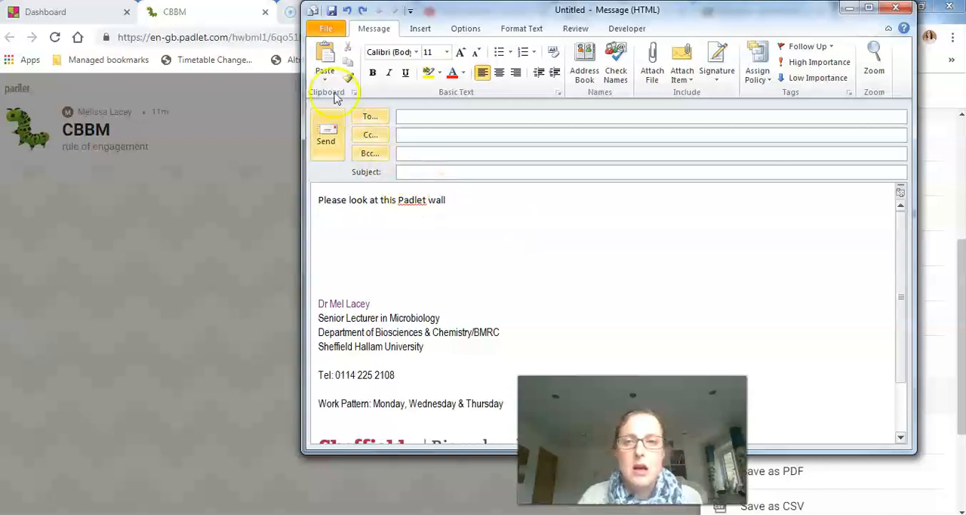
{"action": "left_click", "coordinate": [324, 59]}
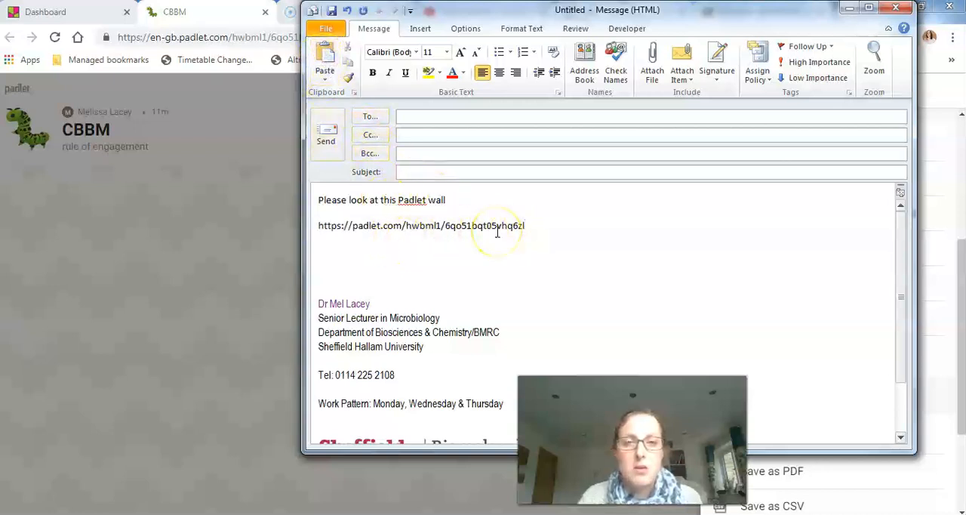
{"action": "left_click", "coordinate": [849, 9]}
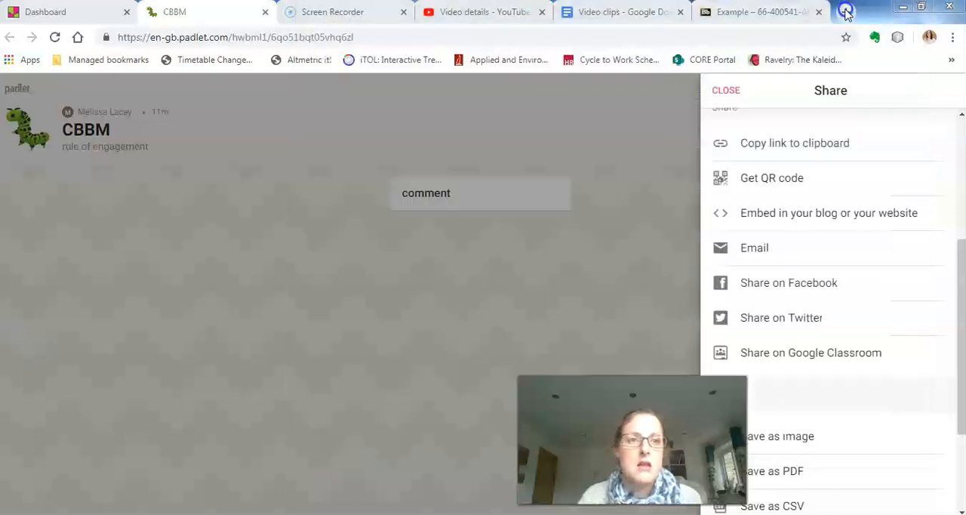
View the padlet's QR code, close it, and copy the full embed code for a blog or website.
{"action": "left_click", "coordinate": [799, 181]}
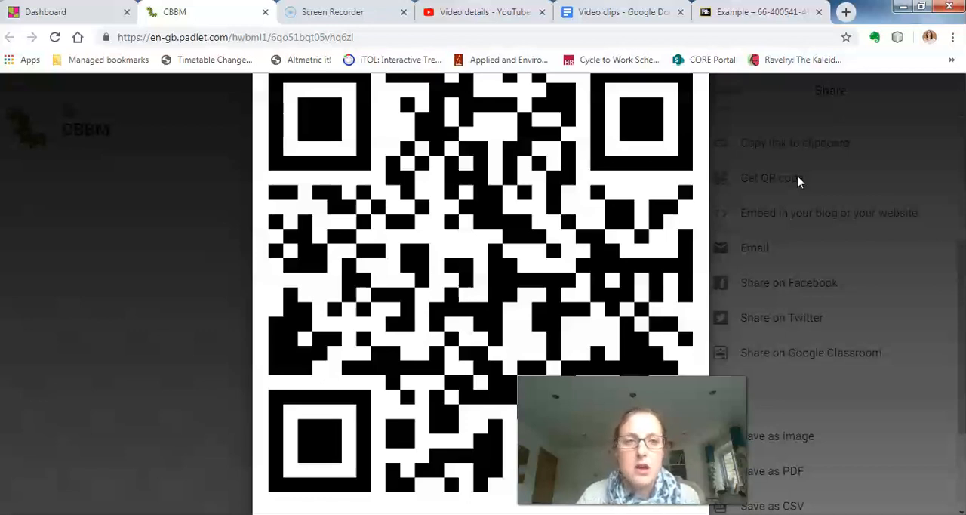
{"action": "left_click", "coordinate": [799, 181]}
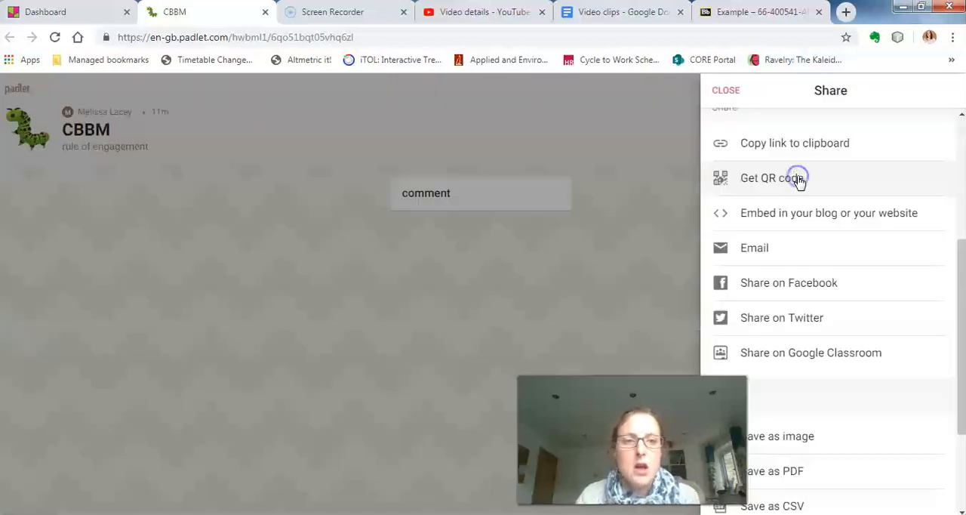
{"action": "left_click", "coordinate": [816, 218]}
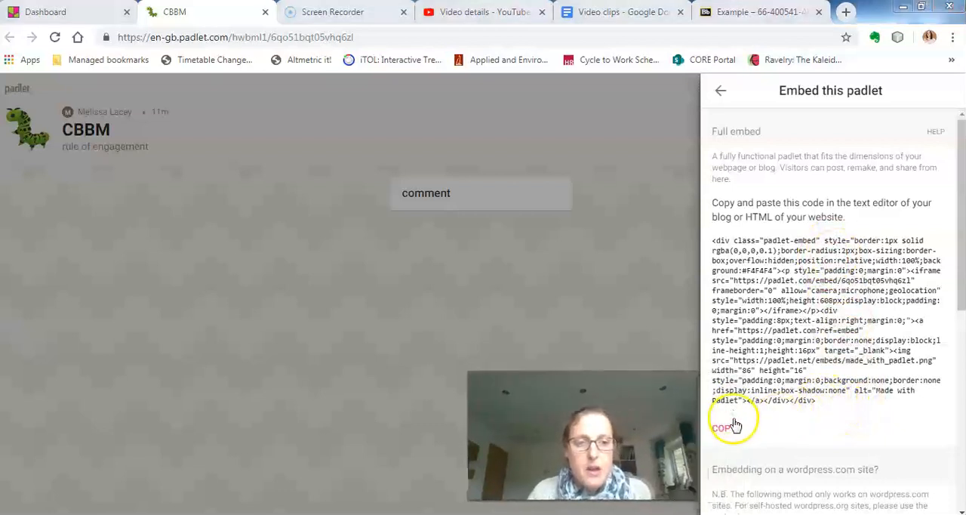
{"action": "left_click", "coordinate": [726, 430]}
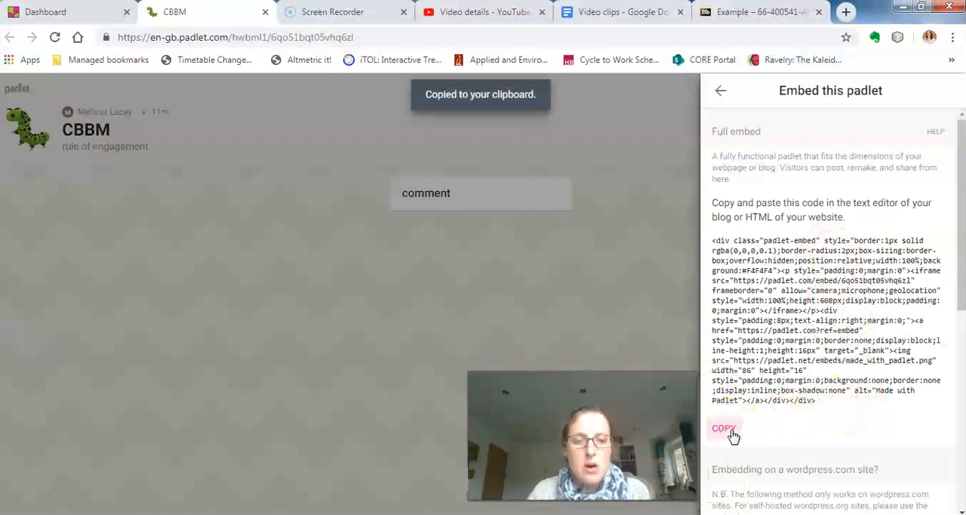
Switch to Blackboard and start a new content item named "Padlet wall" in the Example folder.
{"action": "left_click", "coordinate": [763, 12]}
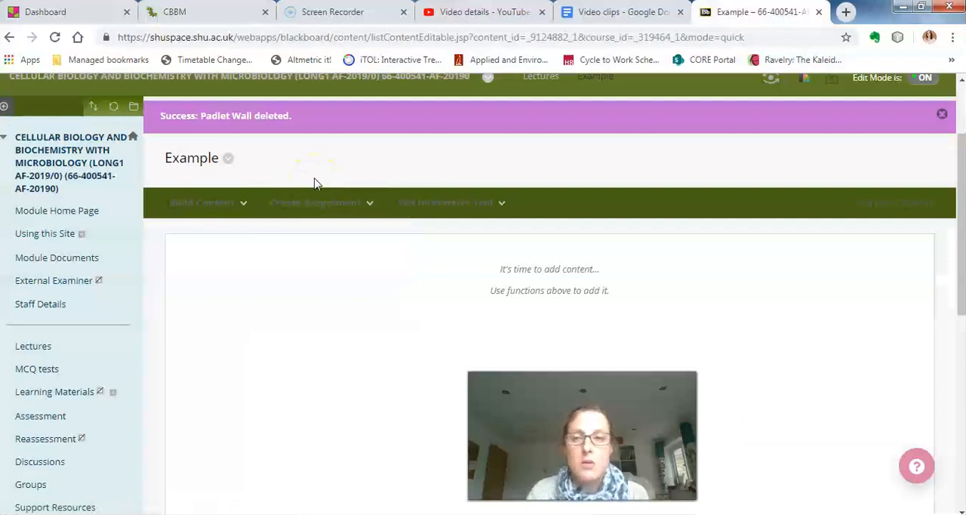
{"action": "left_click", "coordinate": [239, 202]}
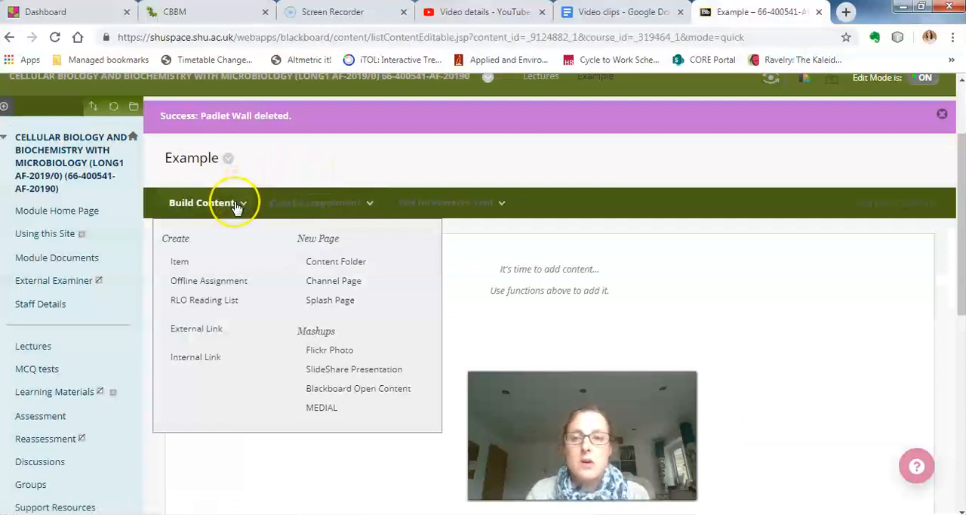
{"action": "left_click", "coordinate": [195, 262]}
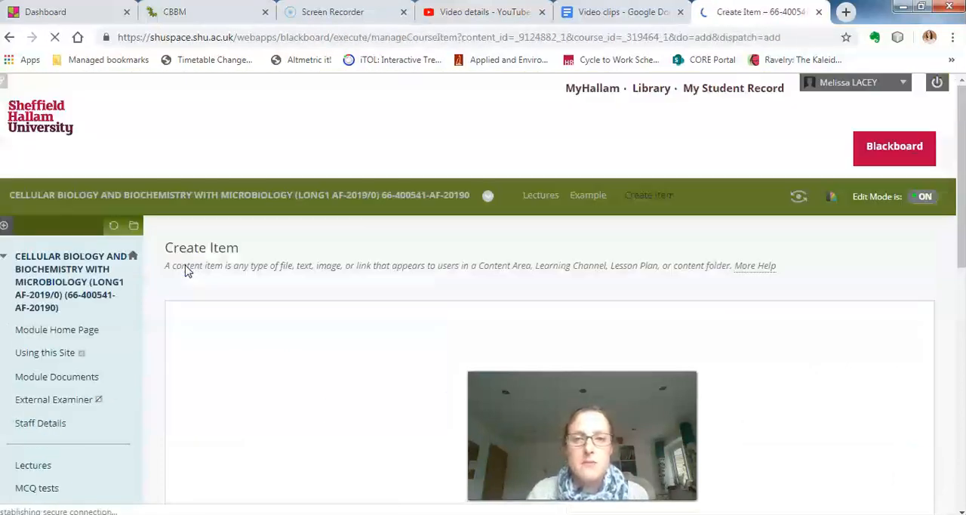
{"action": "scroll", "coordinate": [321, 272], "scroll_direction": "down", "scroll_amount": 2}
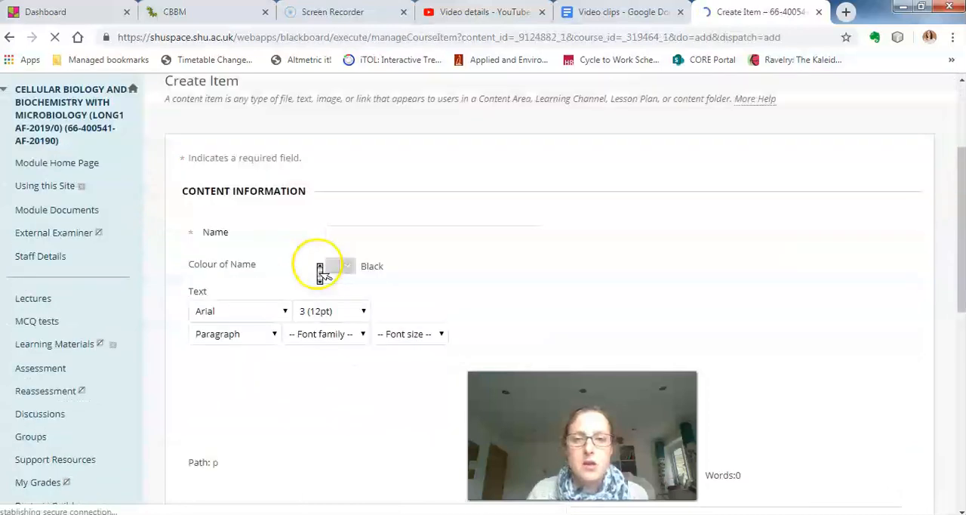
{"action": "scroll", "coordinate": [321, 272], "scroll_direction": "down", "scroll_amount": 1}
{"action": "left_click", "coordinate": [362, 167]}
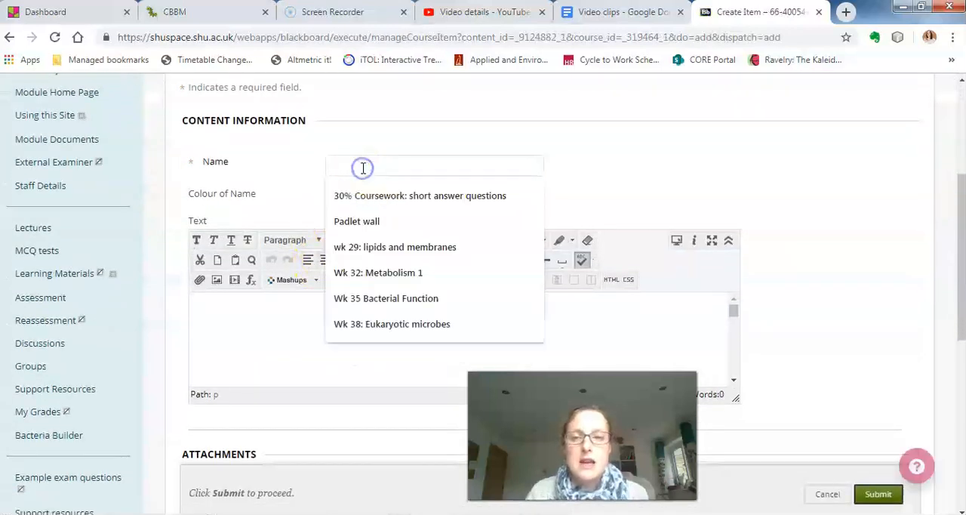
{"action": "left_click", "coordinate": [367, 222]}
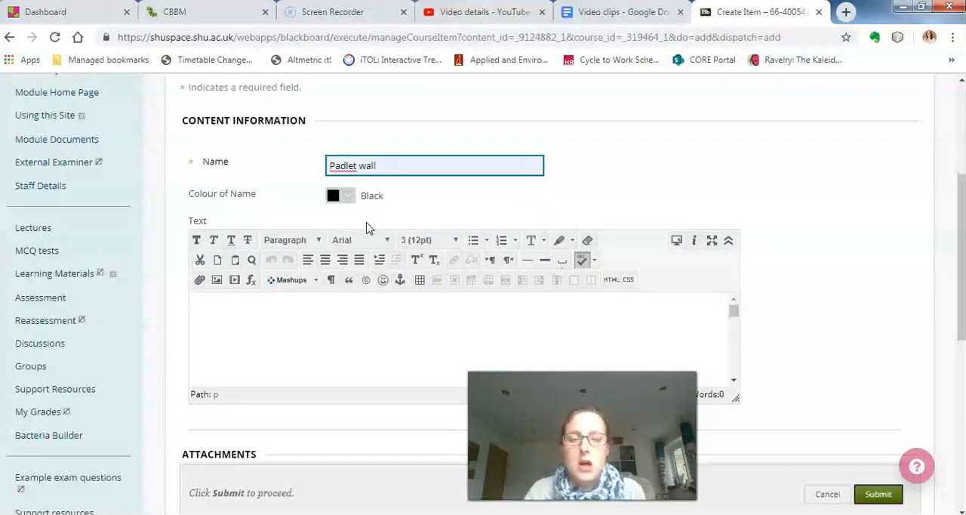
Insert the copied Padlet embed code into the item's text through the HTML code view and update it.
{"action": "left_click", "coordinate": [730, 240]}
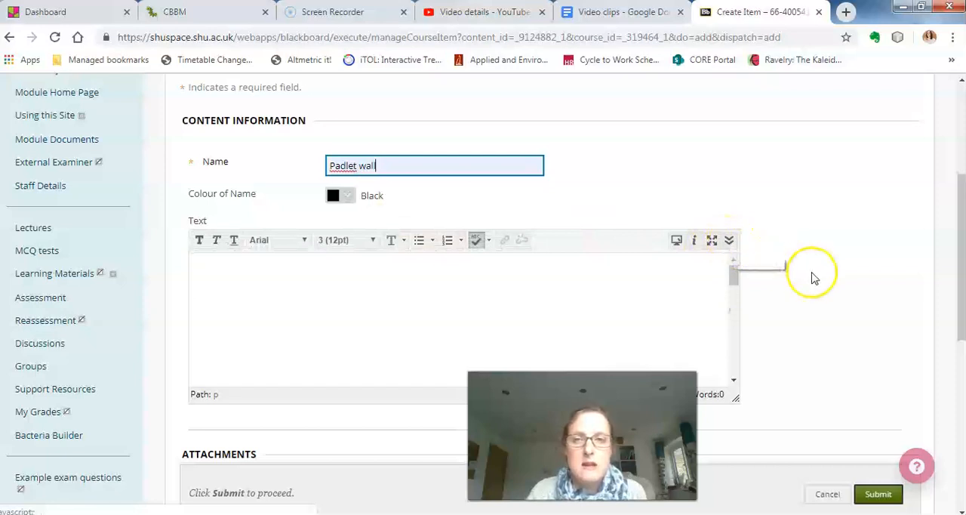
{"action": "left_click", "coordinate": [730, 241]}
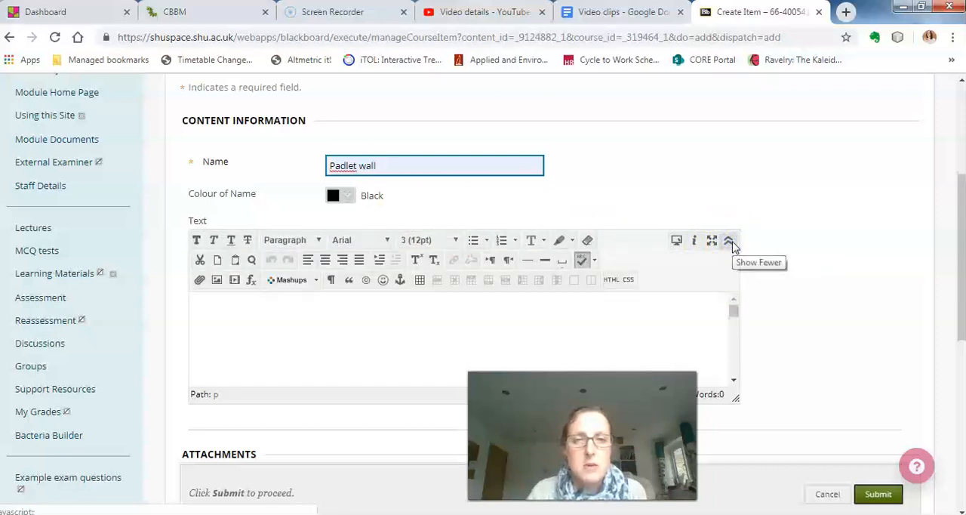
{"action": "left_click", "coordinate": [612, 280]}
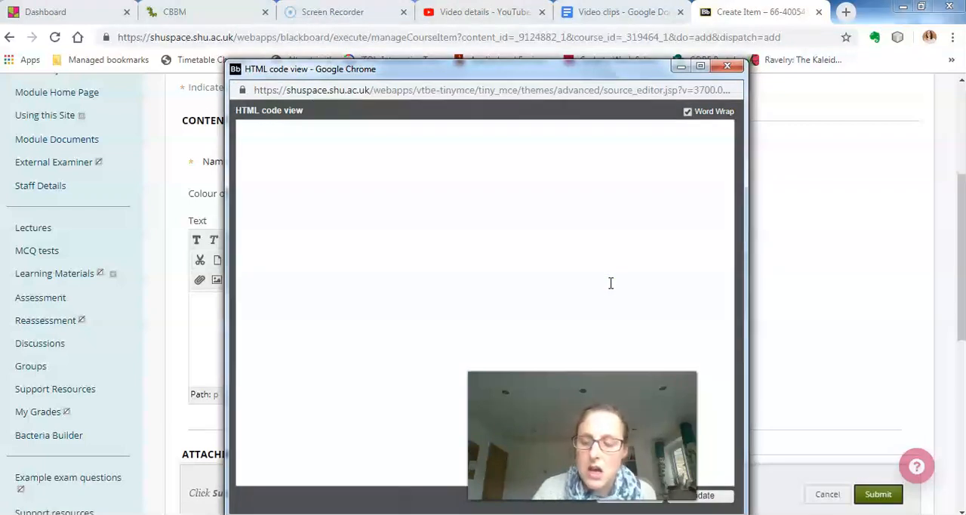
{"action": "right_click", "coordinate": [506, 155]}
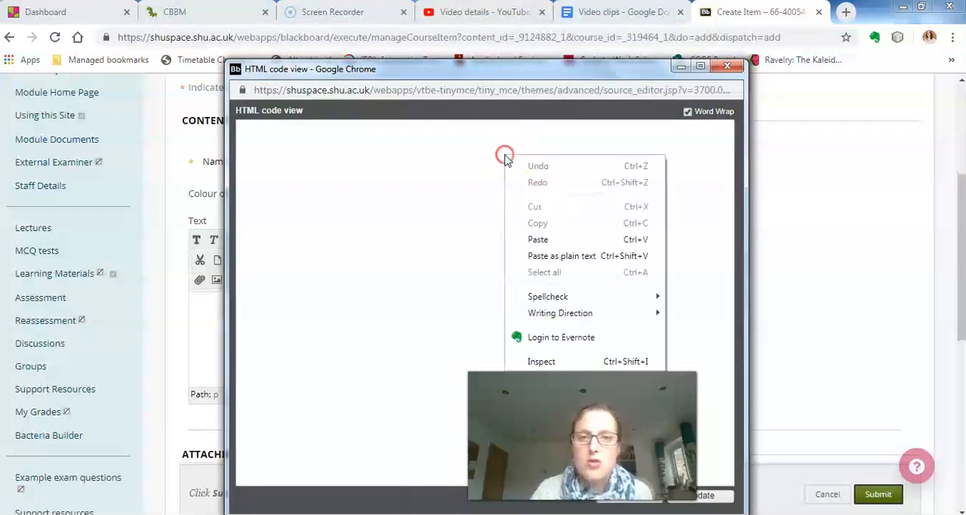
{"action": "left_click", "coordinate": [539, 240]}
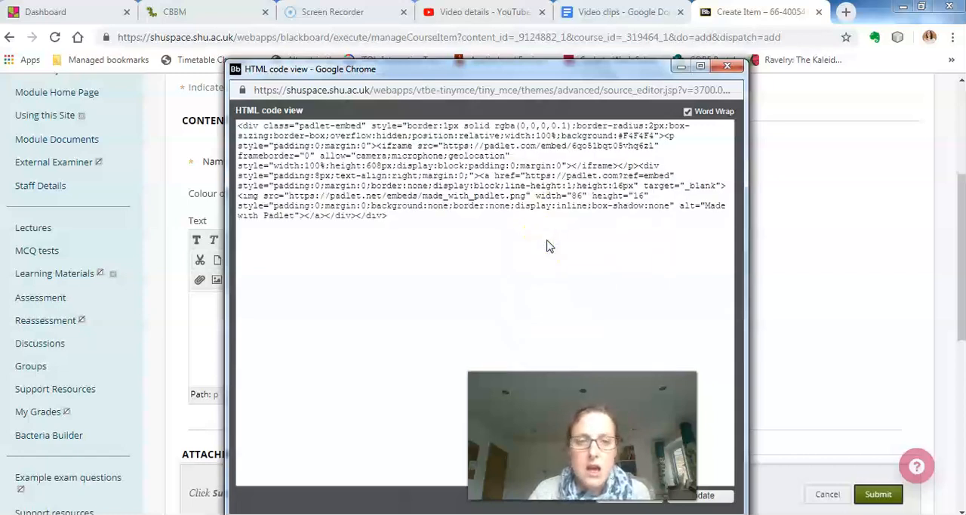
{"action": "left_click_drag", "start_coordinate": [586, 75], "coordinate": [740, 43]}
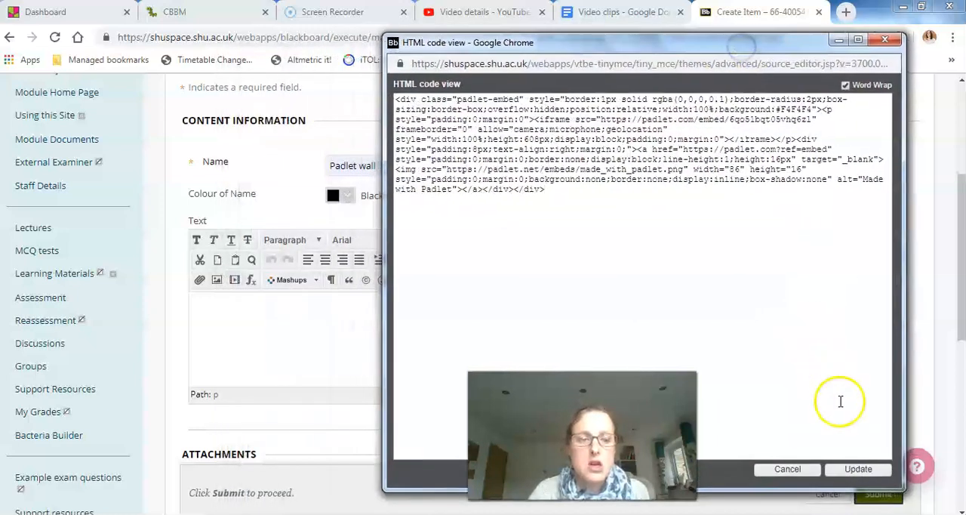
{"action": "left_click", "coordinate": [859, 469]}
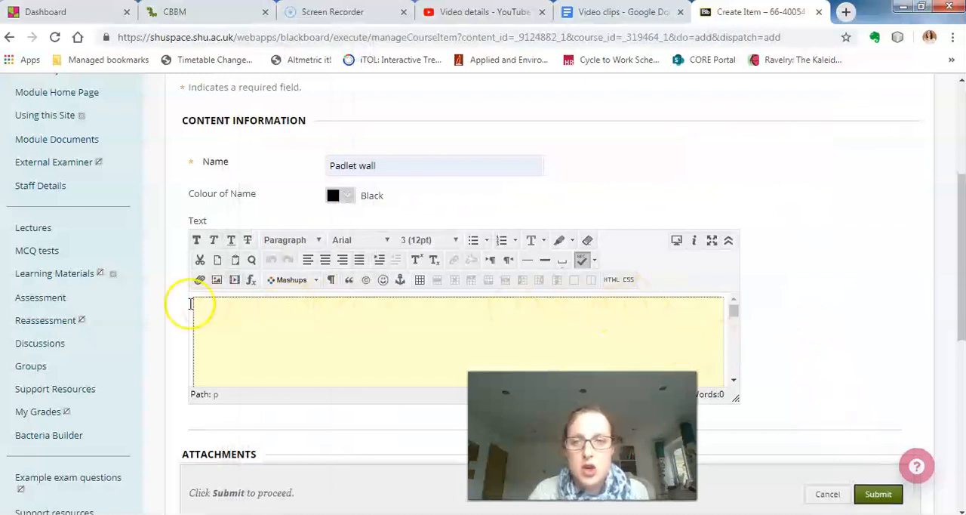
Submit the Padlet wall item with its standard options left as they are.
{"action": "left_click_drag", "start_coordinate": [961, 245], "coordinate": [961, 253]}
{"action": "scroll", "coordinate": [483, 294], "scroll_direction": "down", "scroll_amount": 5}
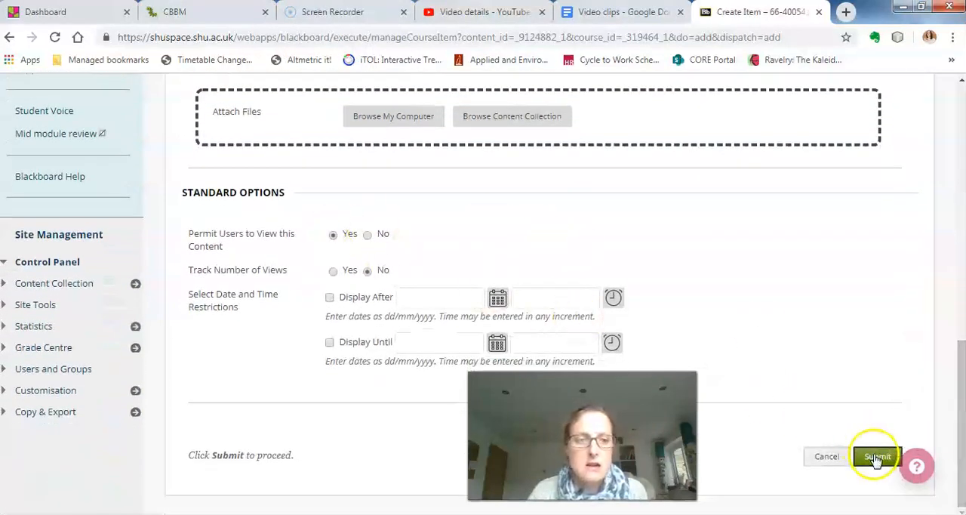
{"action": "left_click", "coordinate": [876, 457]}
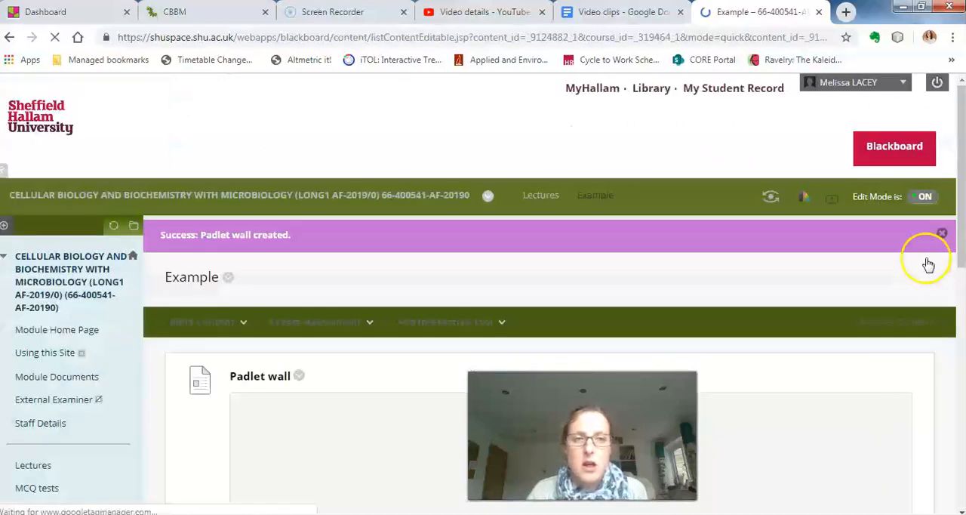
Add a post titled "question" to the CBBM wall embedded in the Blackboard page.
{"action": "scroll", "coordinate": [943, 226], "scroll_direction": "down", "scroll_amount": 3}
{"action": "left_click_drag", "start_coordinate": [962, 251], "coordinate": [962, 274]}
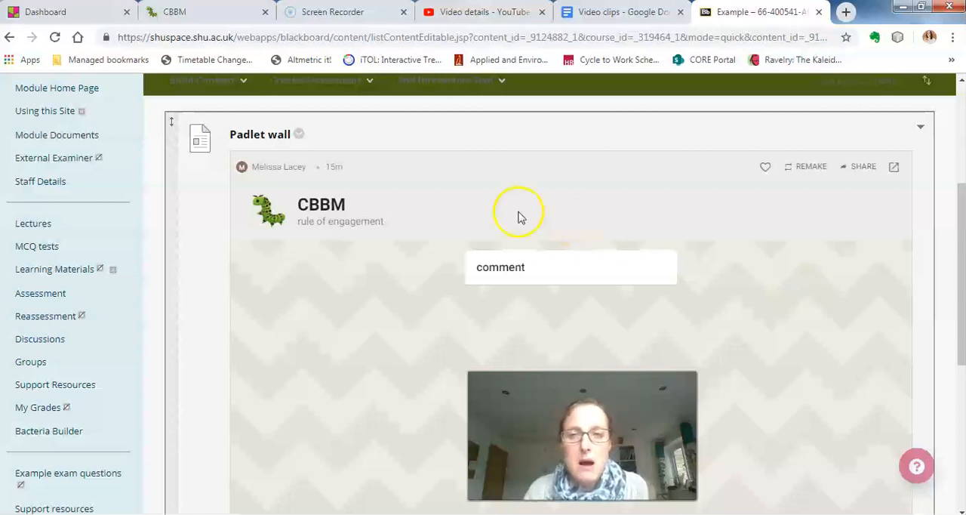
{"action": "double_click", "coordinate": [357, 313]}
{"action": "left_click", "coordinate": [373, 274]}
{"action": "type", "text": "question"}
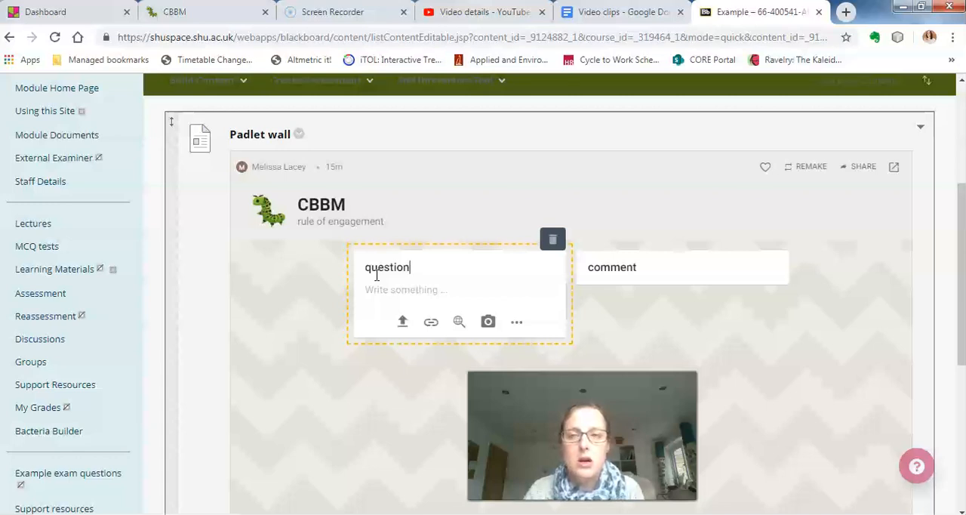
{"action": "left_click", "coordinate": [315, 355]}
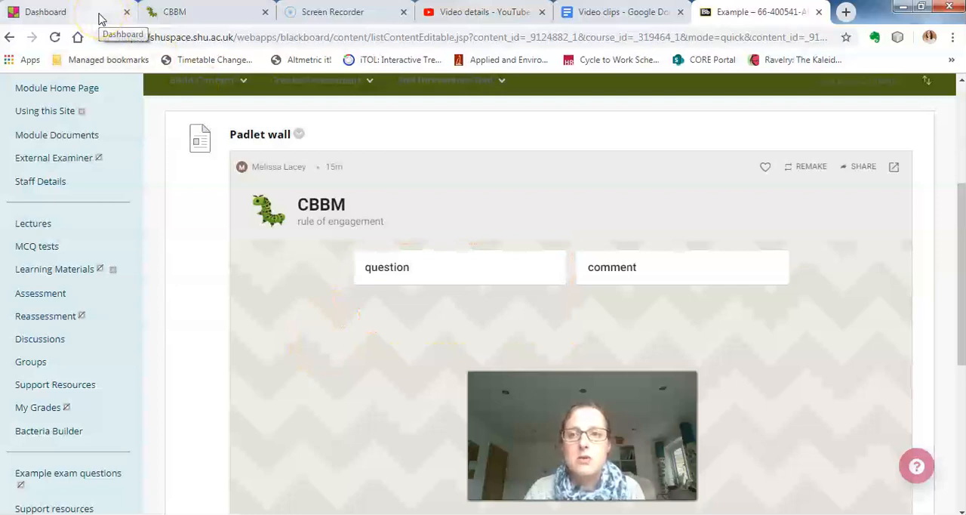
Return to the original CBBM padlet and close its sharing settings to check the posts on the wall.
{"action": "left_click", "coordinate": [155, 12]}
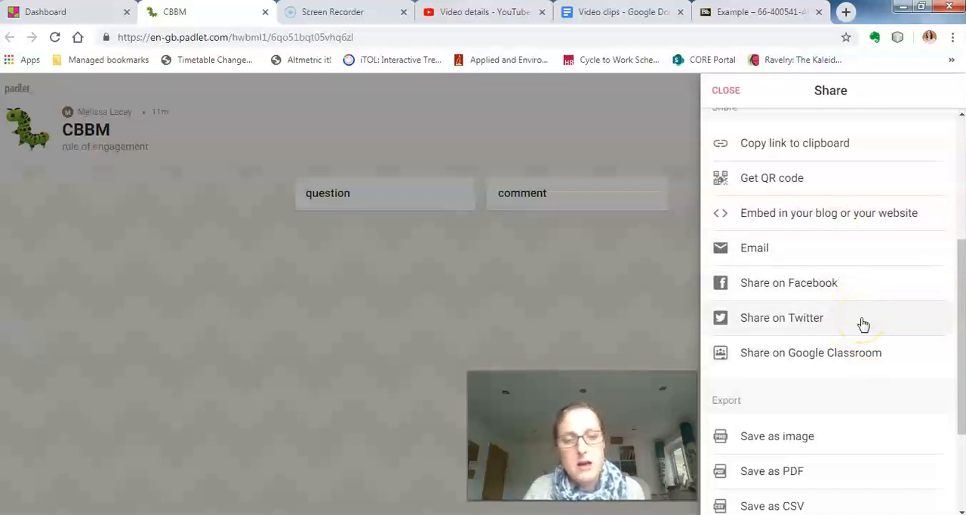
{"action": "left_click", "coordinate": [726, 92]}
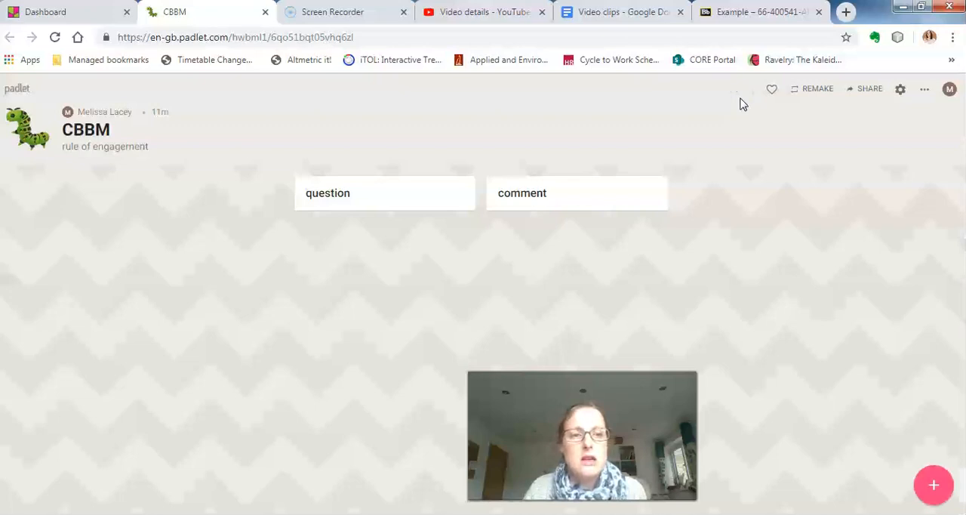